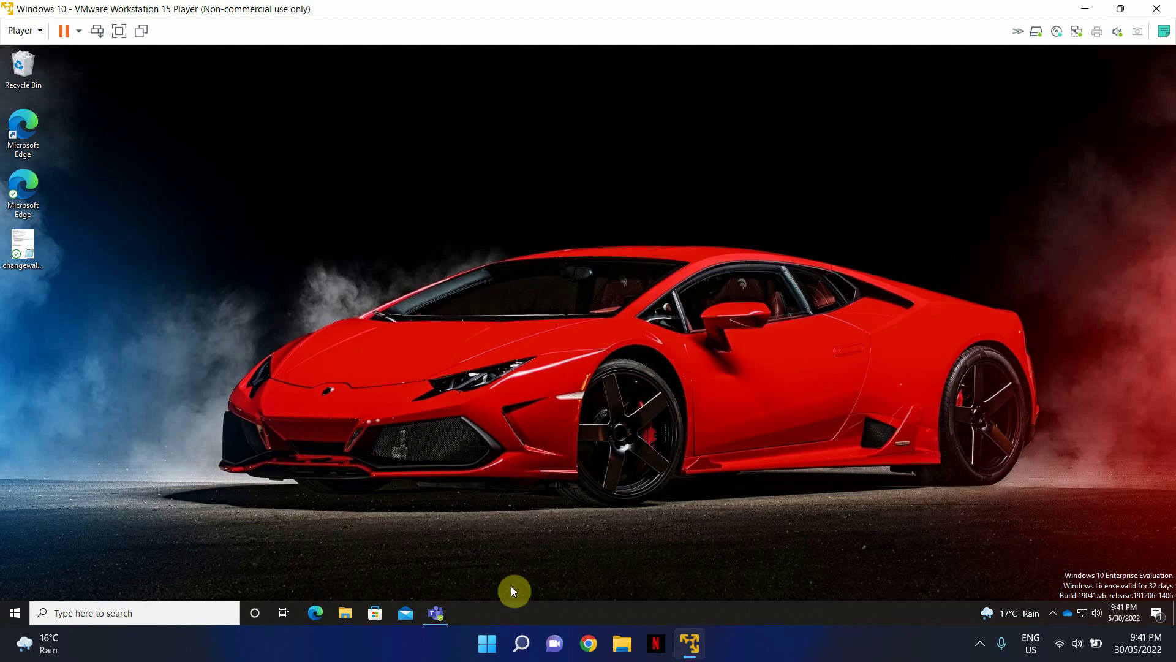
# Switch to Microsoft Teams and browse the apps offered in its app store
pyautogui.click(438, 612)
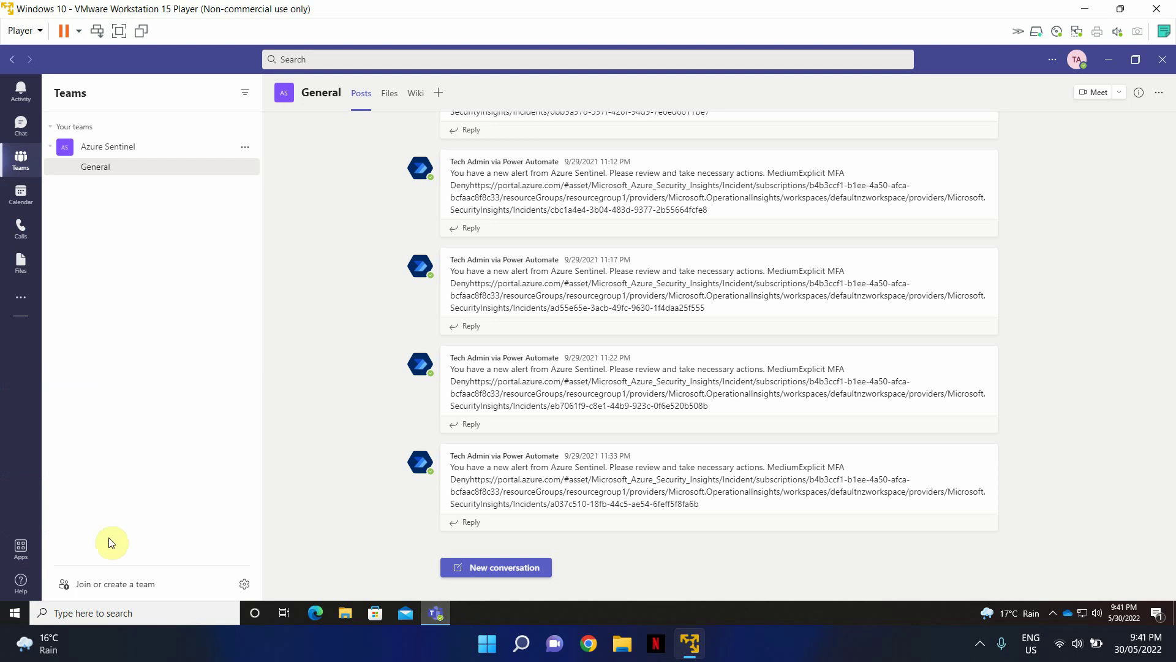
pyautogui.click(31, 566)
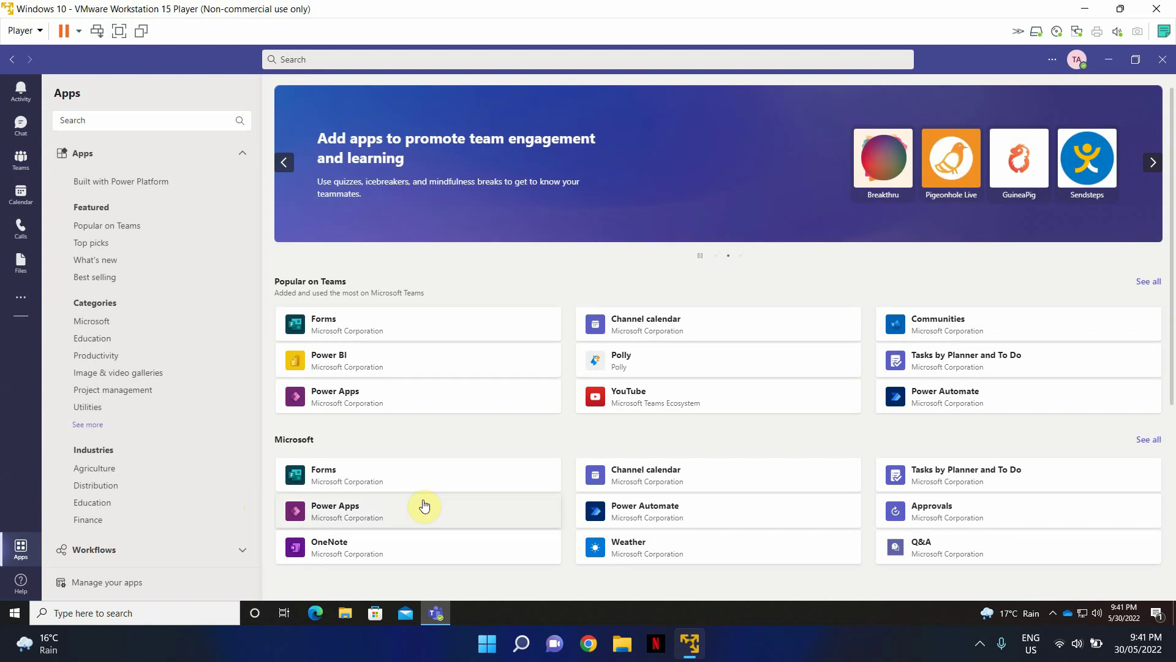
pyautogui.scroll(-3, 466, 464)
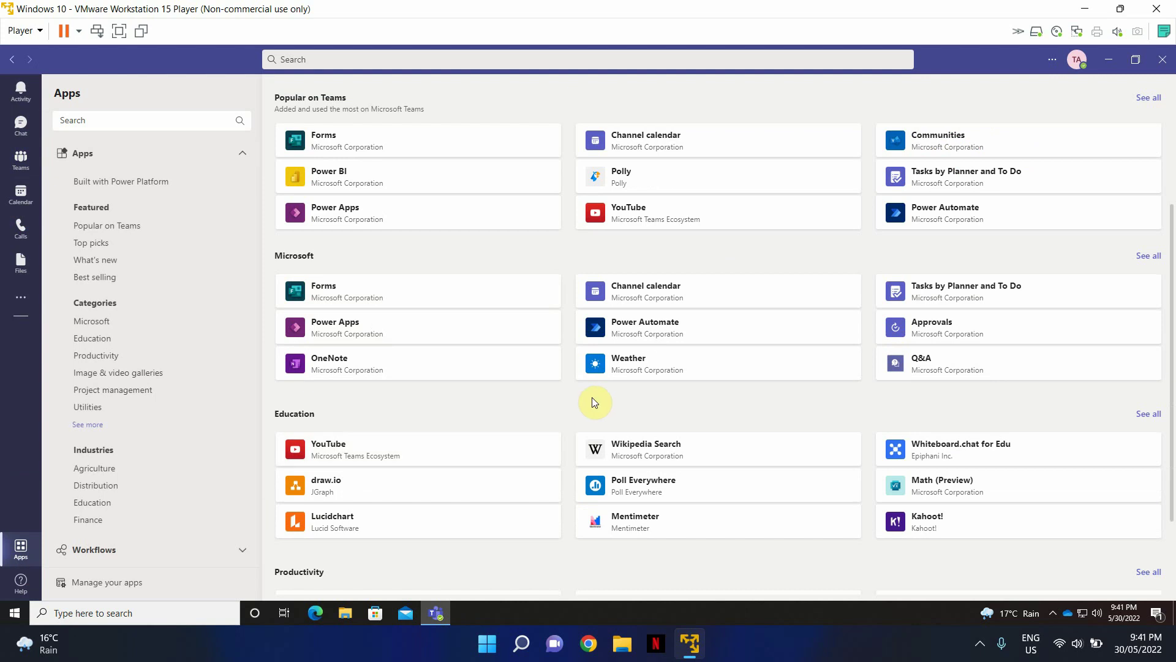
pyautogui.scroll(-3, 592, 397)
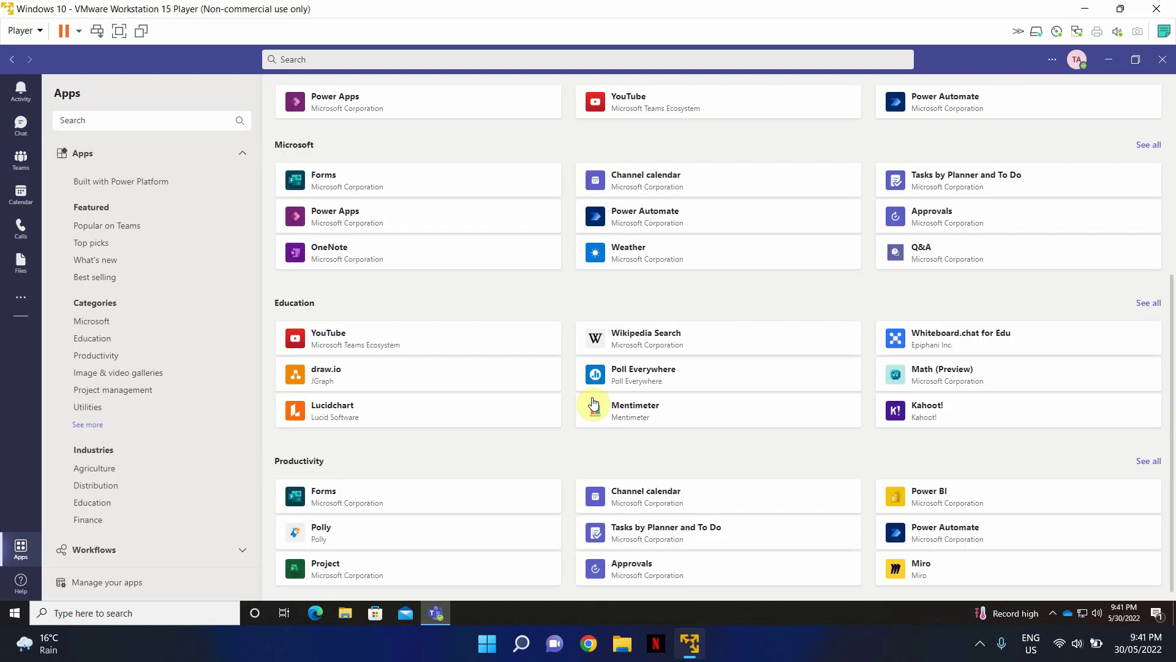
# Search the app store for "decision" and return to the full app listing
pyautogui.click(154, 122)
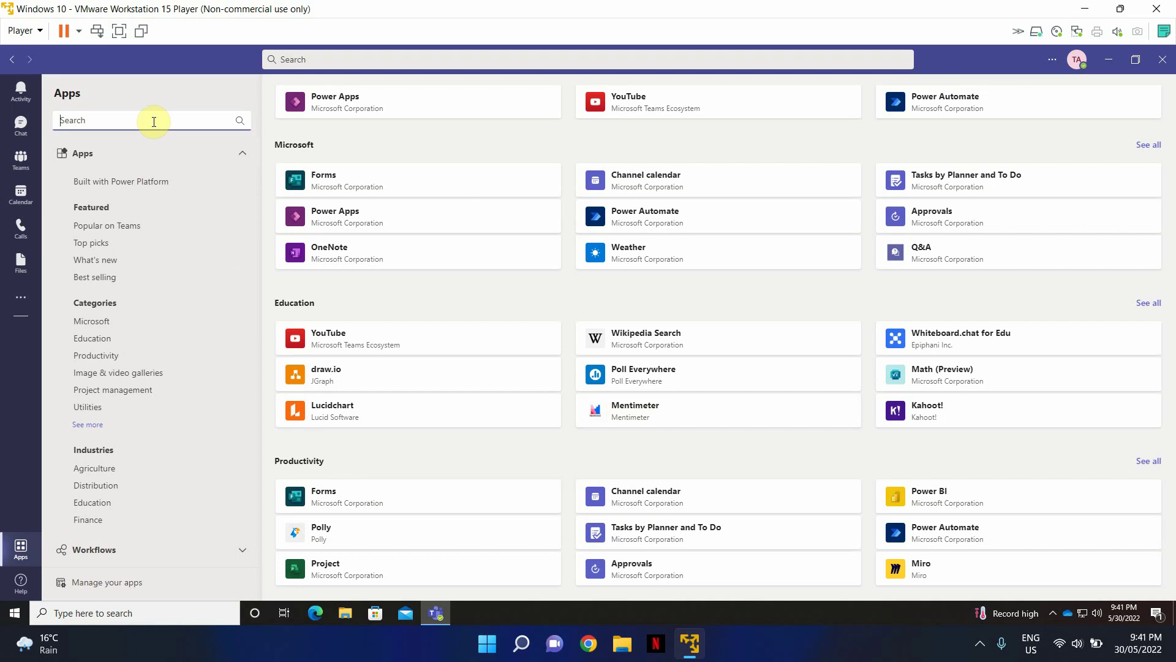
pyautogui.write('decision')
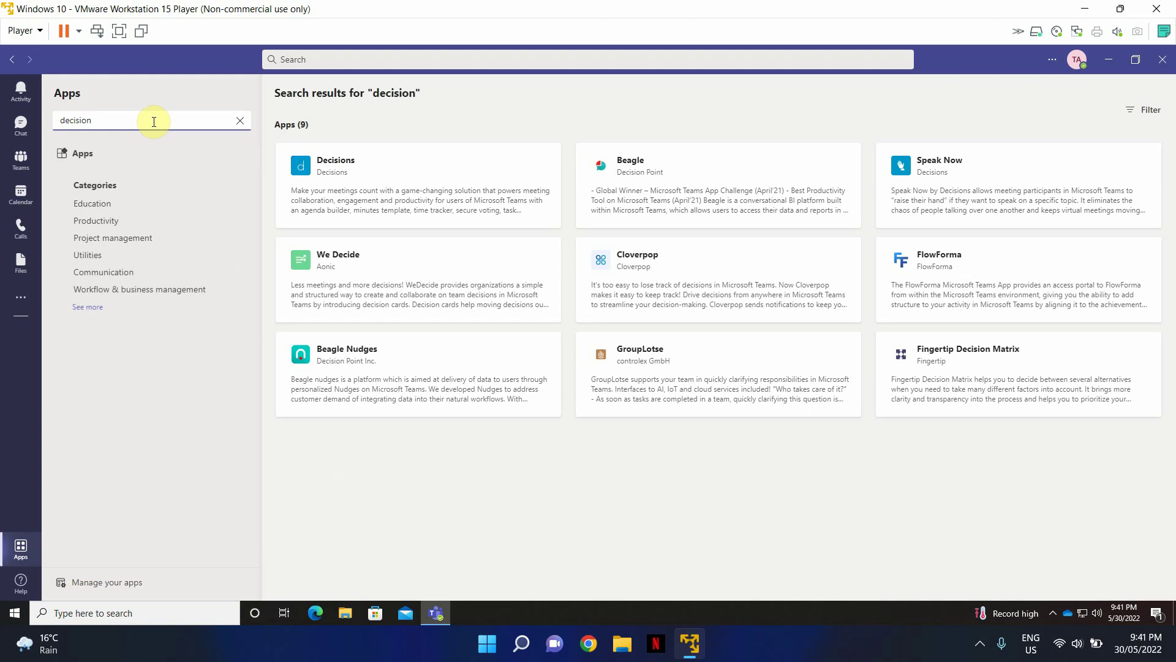
pyautogui.press('BackSpace')
pyautogui.press('BackSpace')
pyautogui.press('BackSpace')
pyautogui.press('BackSpace')
pyautogui.press('BackSpace')
pyautogui.press('BackSpace')
pyautogui.press('BackSpace')
pyautogui.press('BackSpace')
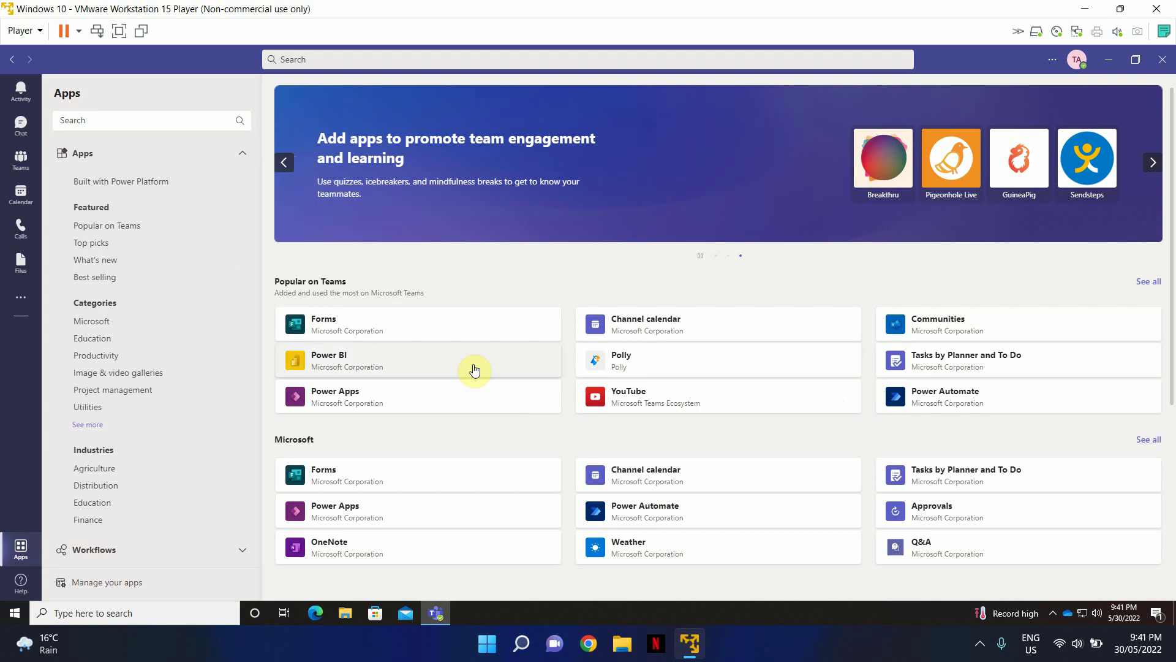
pyautogui.scroll(-5, 474, 369)
pyautogui.scroll(5, 474, 369)
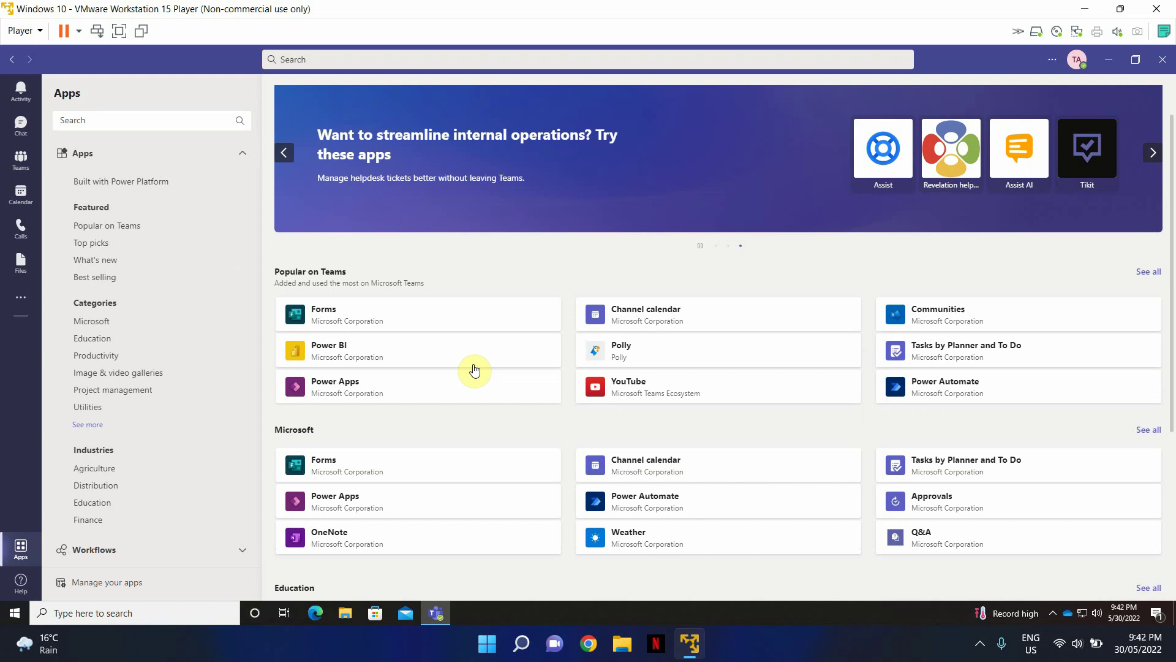
# Find Adobe Acrobat by searching for "adobe", add it to Teams, and view its Documents and Home pages
pyautogui.click(106, 119)
pyautogui.write('adobe')
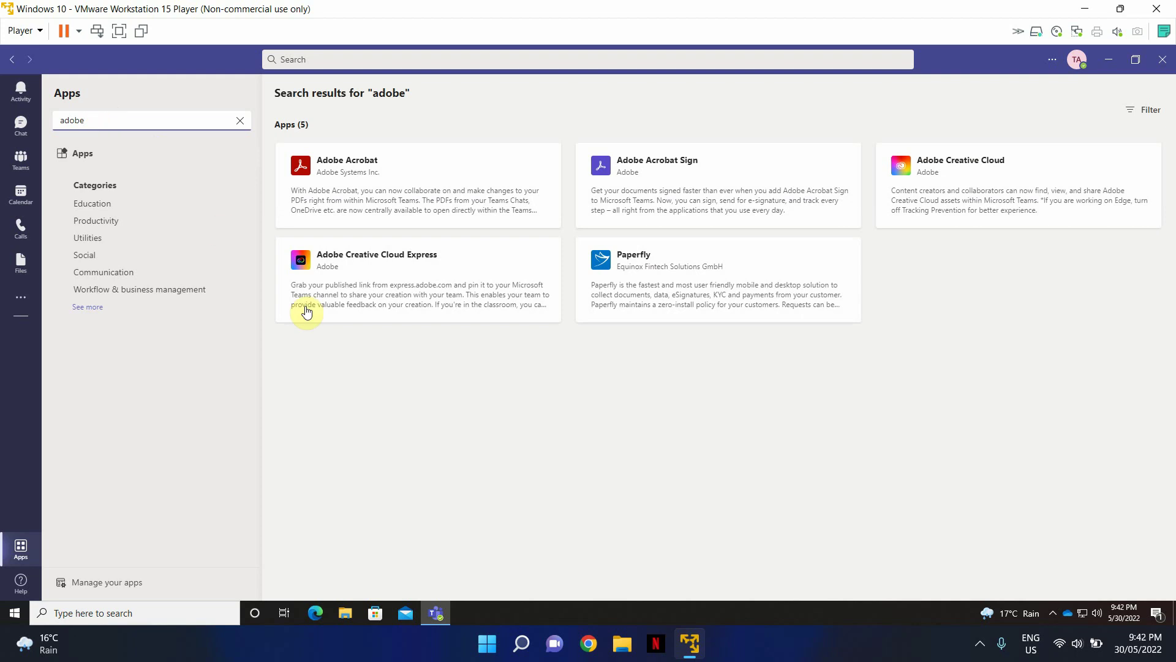
pyautogui.click(364, 163)
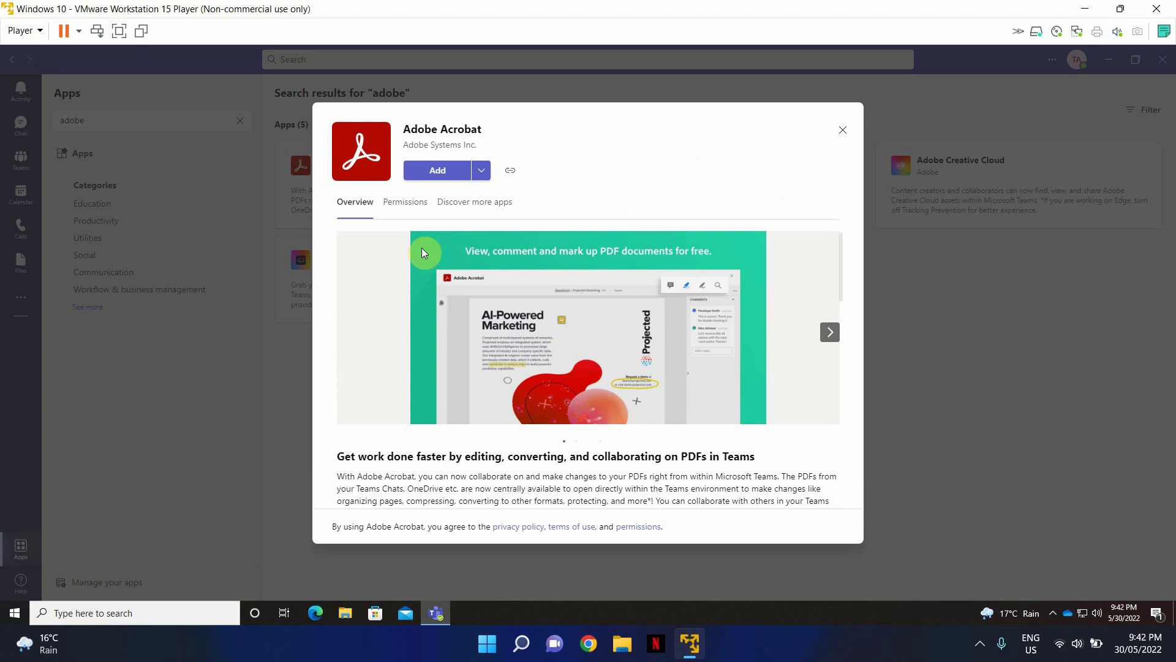
pyautogui.click(431, 168)
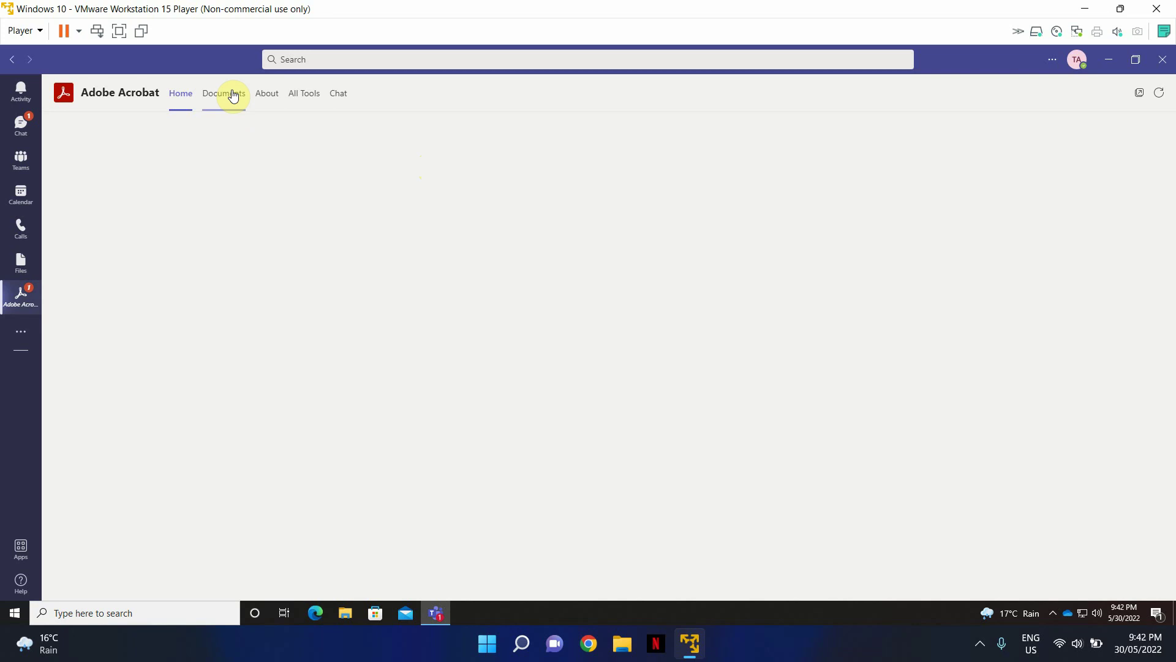
pyautogui.click(234, 96)
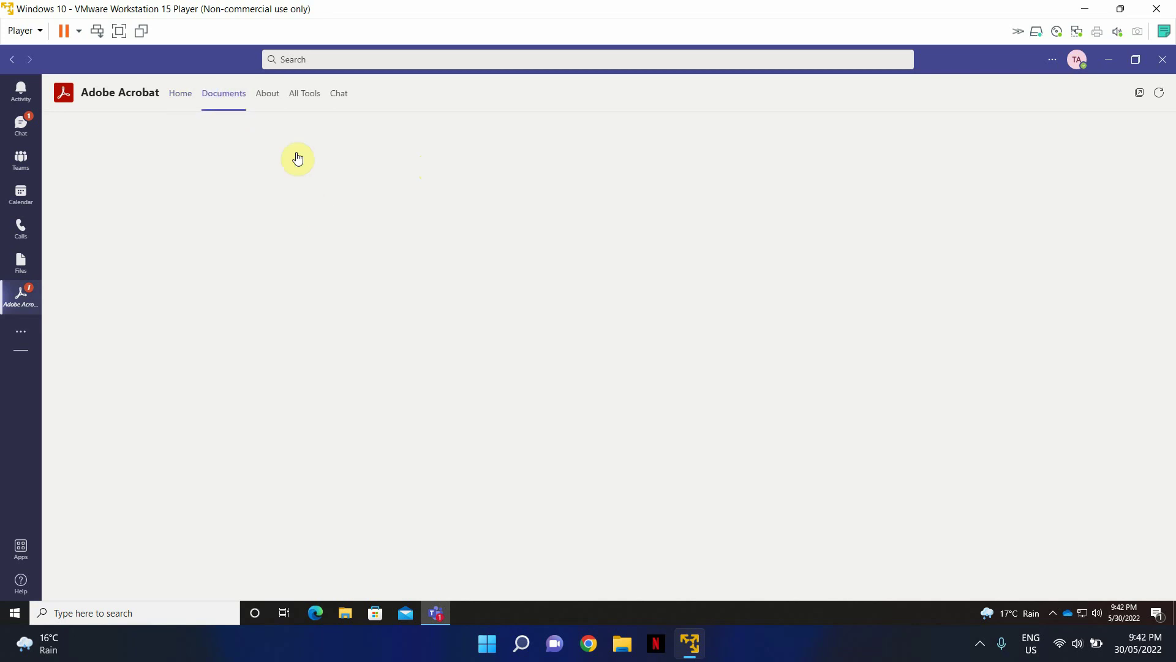
pyautogui.click(178, 98)
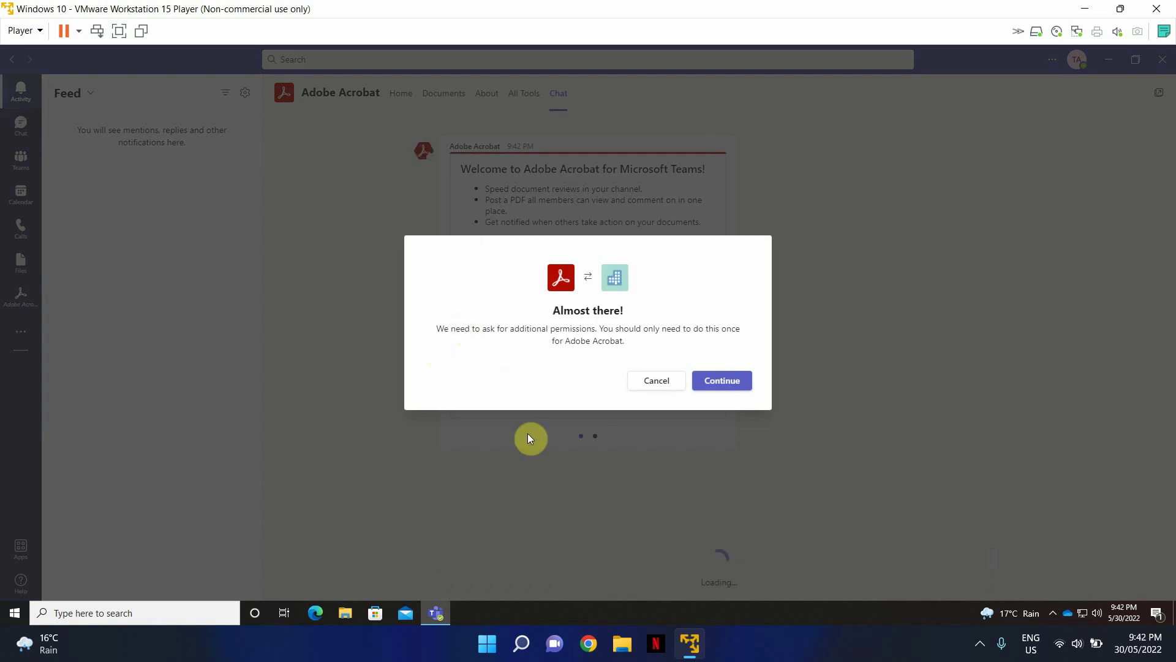
# Continue with Adobe Acrobat's additional permission request and accept it with consent on behalf of the organization
pyautogui.click(713, 380)
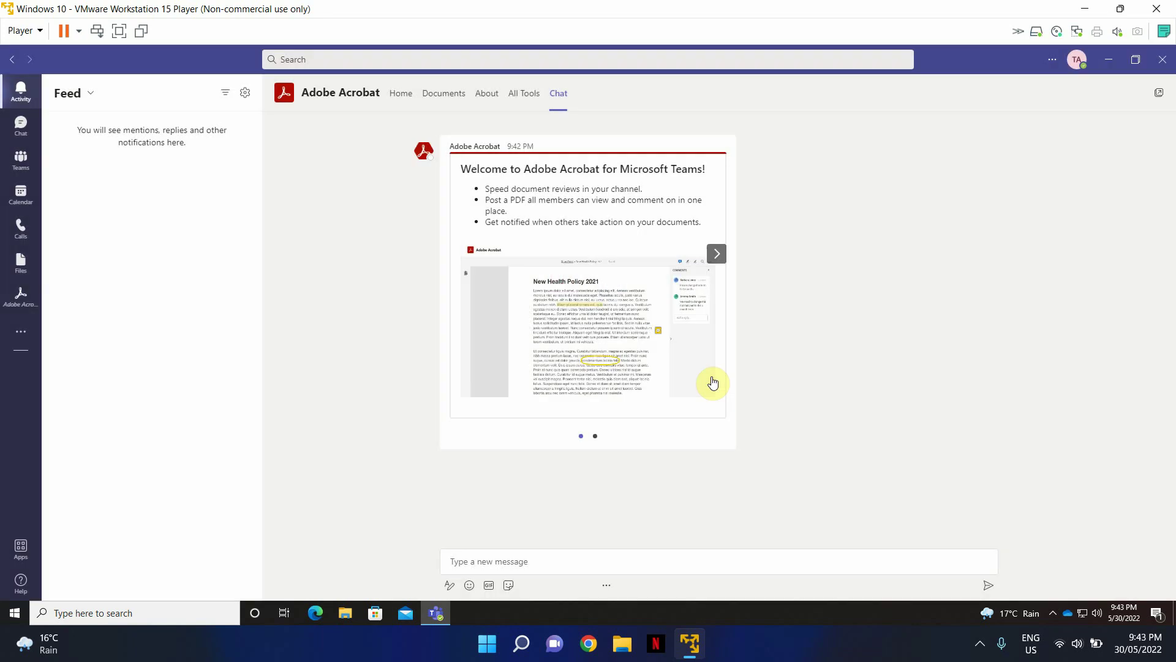
pyautogui.click(549, 269)
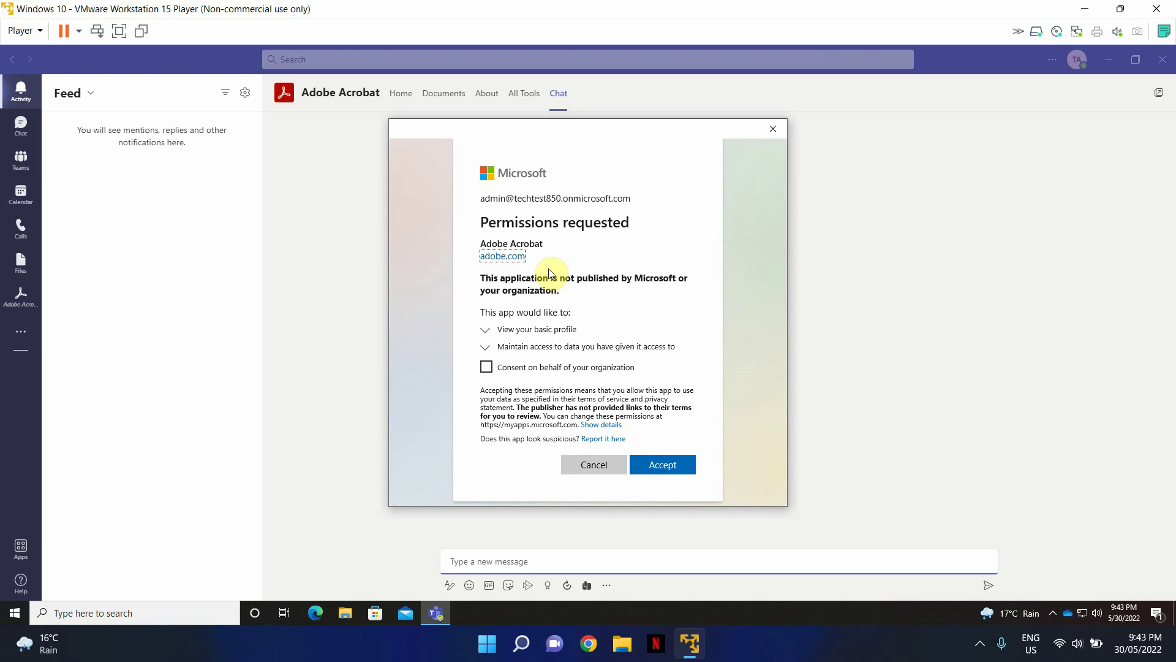
pyautogui.click(485, 370)
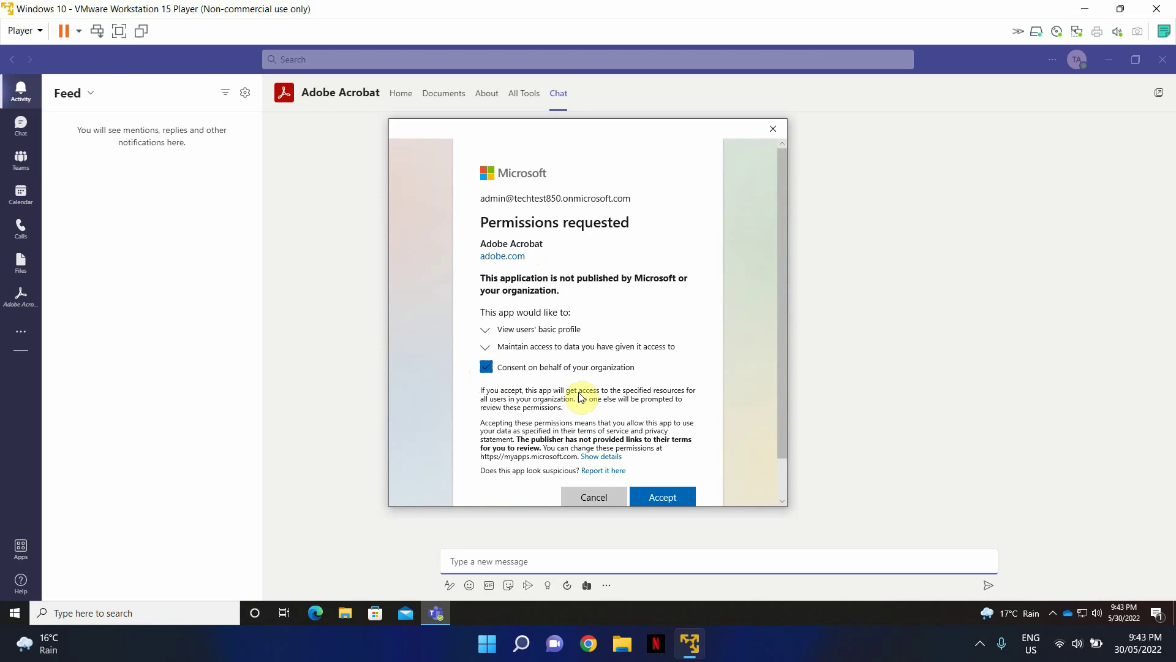
pyautogui.scroll(-2, 581, 397)
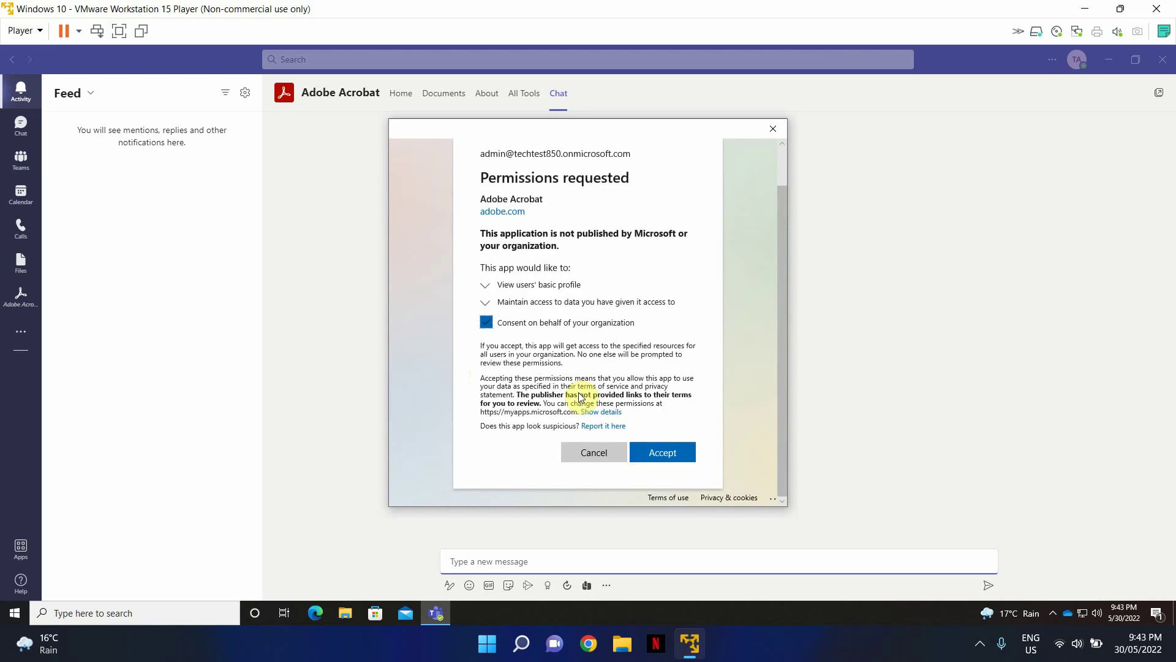
pyautogui.click(655, 455)
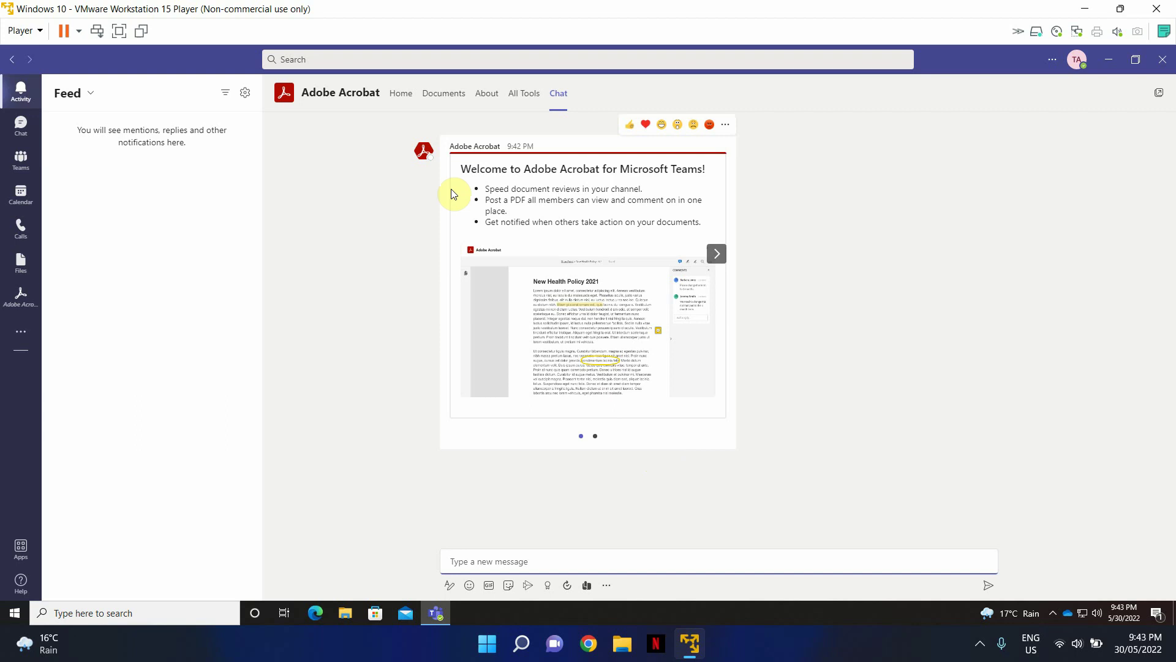
# Authorize Adobe Acrobat from its Home page and sign in with the Microsoft account password
pyautogui.click(525, 95)
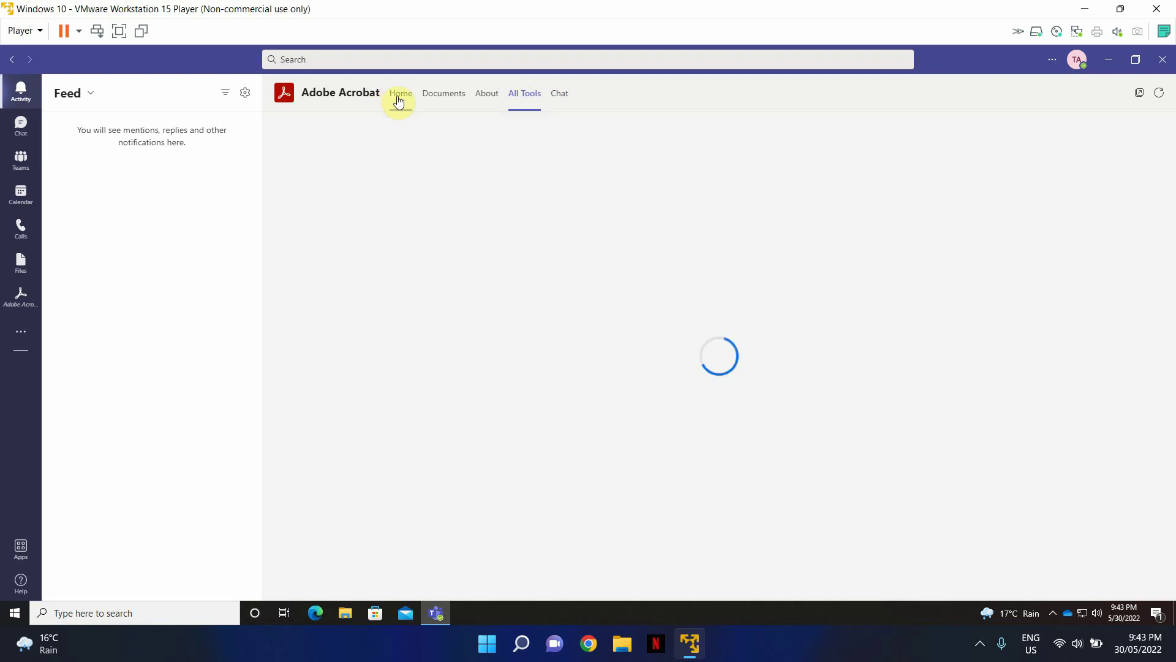
pyautogui.click(399, 102)
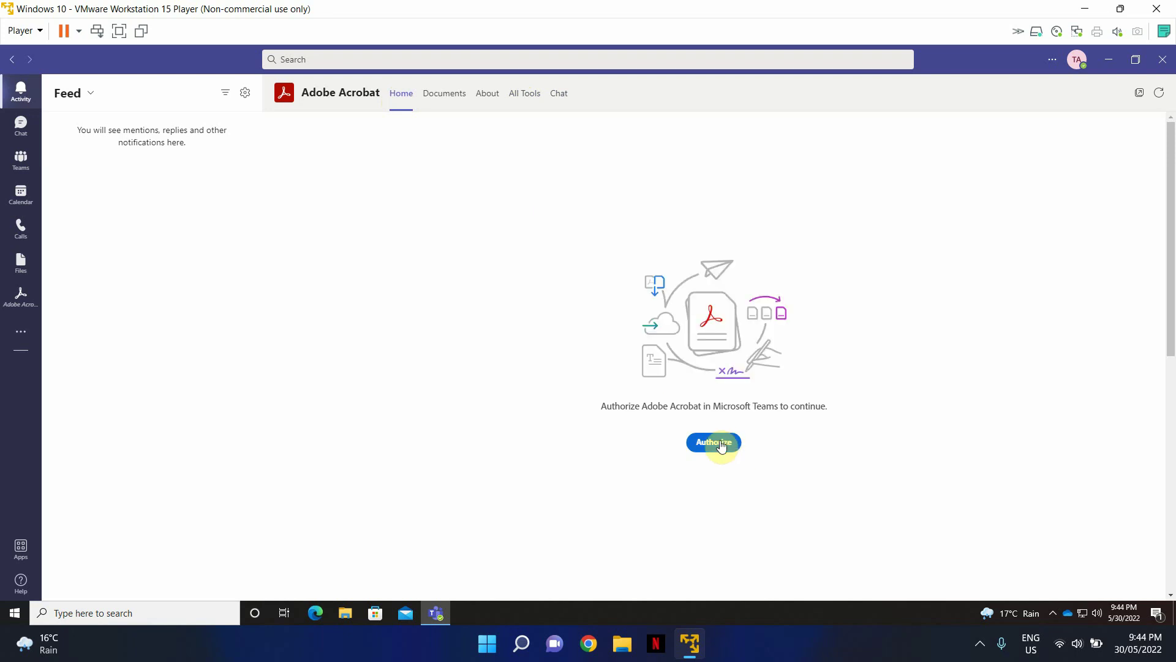
pyautogui.click(720, 440)
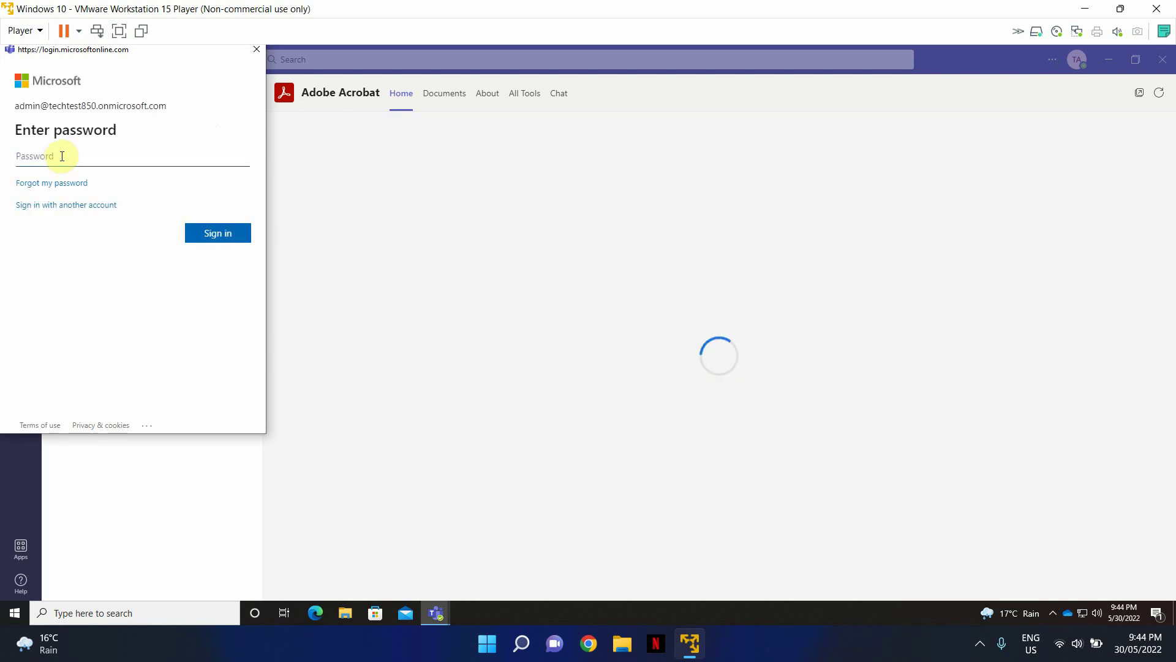
pyautogui.write('•••')
pyautogui.press('Return')
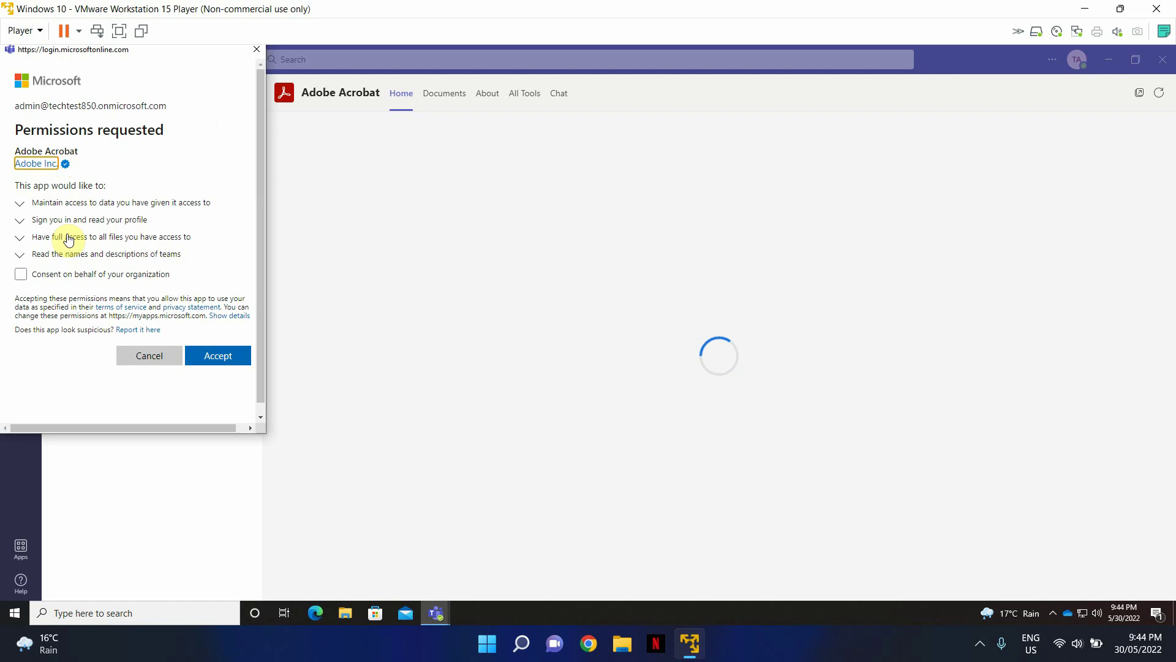
# Consent on behalf of the organization and accept the profile, file and team access requested by Adobe Acrobat
pyautogui.click(23, 275)
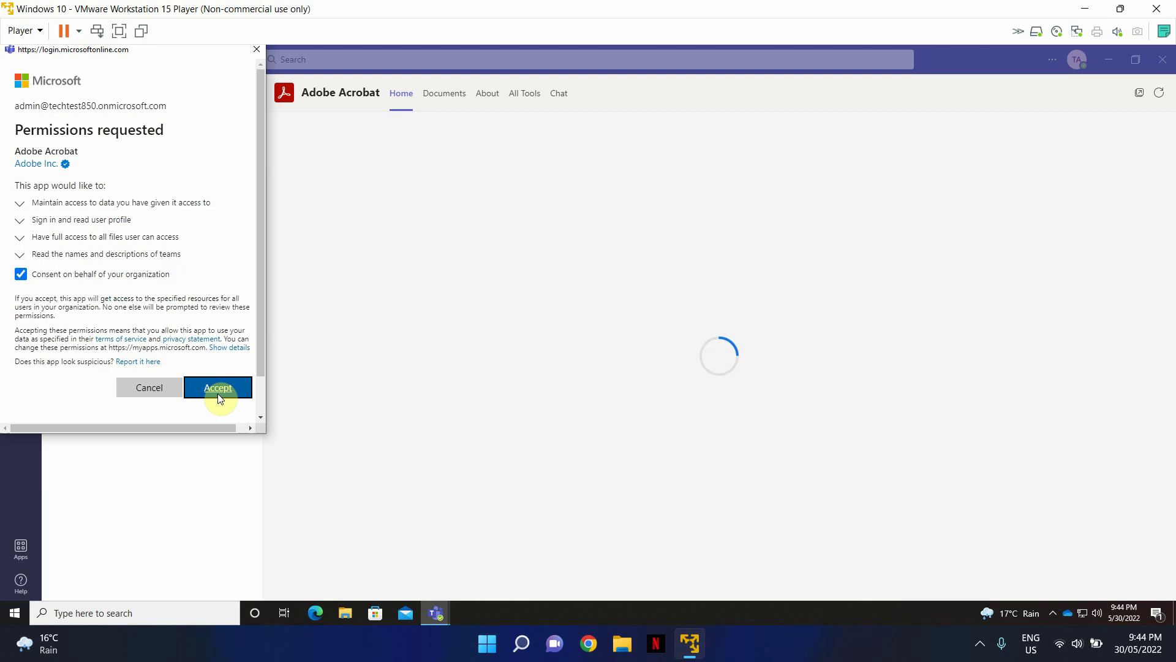
pyautogui.click(218, 388)
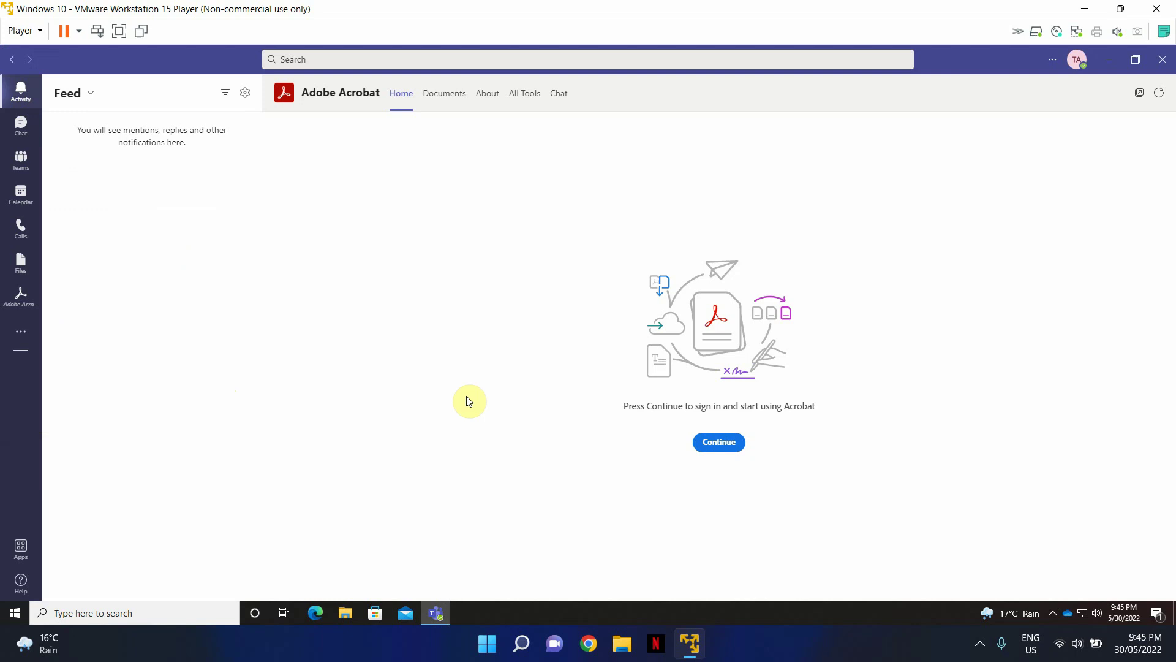
# Continue to the Acrobat sign-in from the app's Home page
pyautogui.click(733, 443)
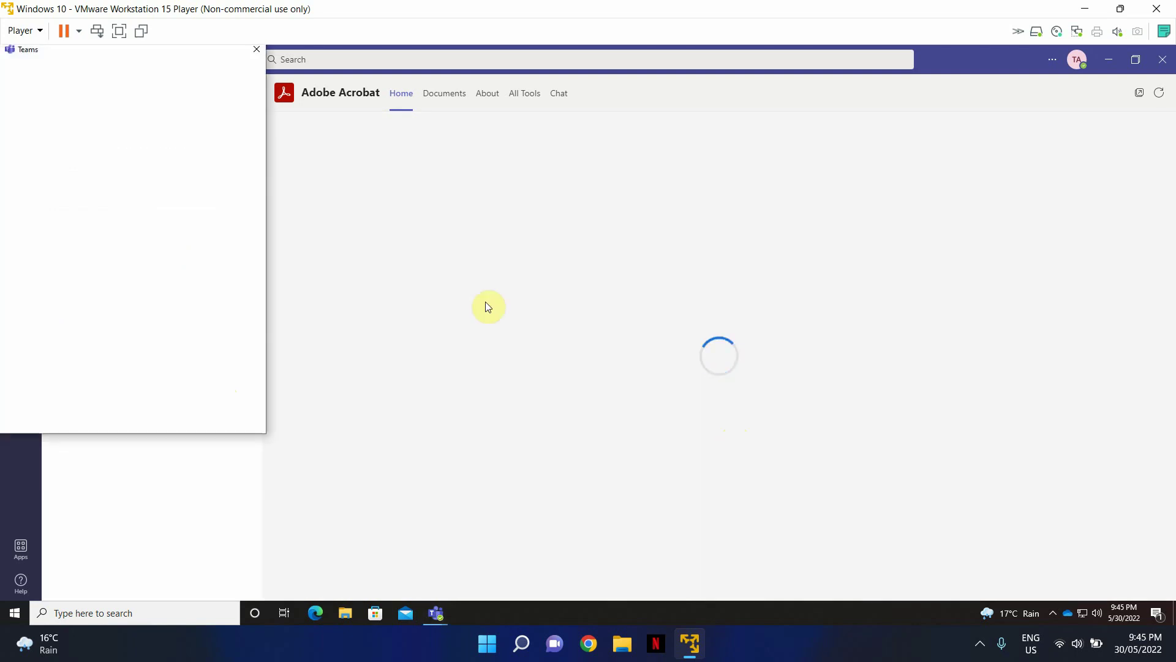